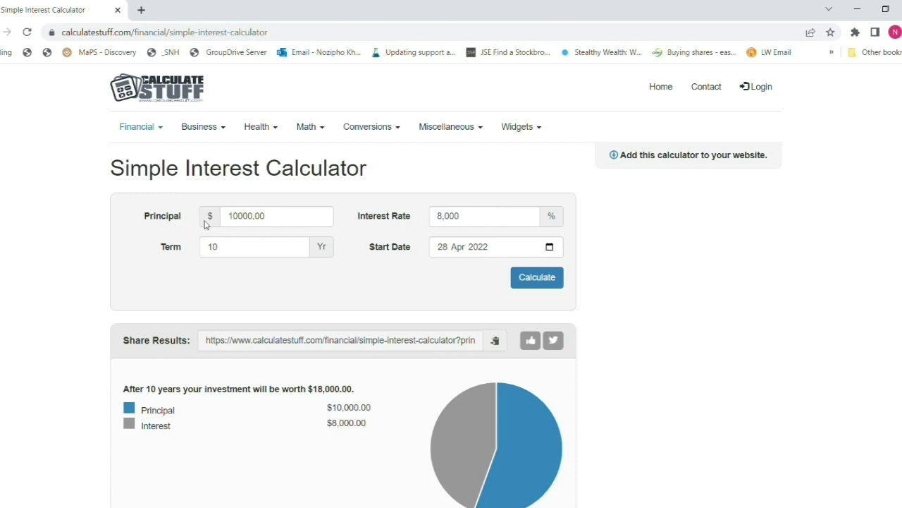
# Step: Recalculate the simple interest at a 10% rate over 1 year, giving $11,000.00 total
pyautogui.click(463, 220)
pyautogui.press('BackSpace')
pyautogui.write('10')
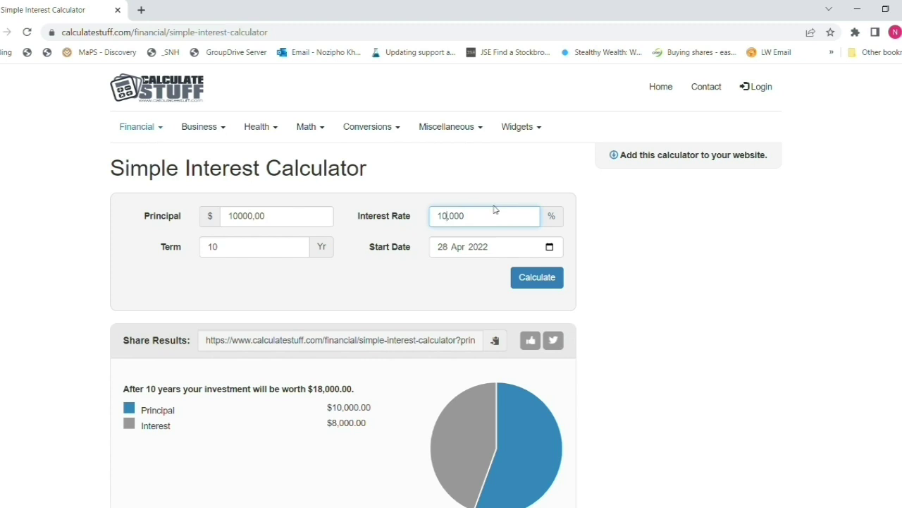
pyautogui.doubleClick(245, 247)
pyautogui.write('1')
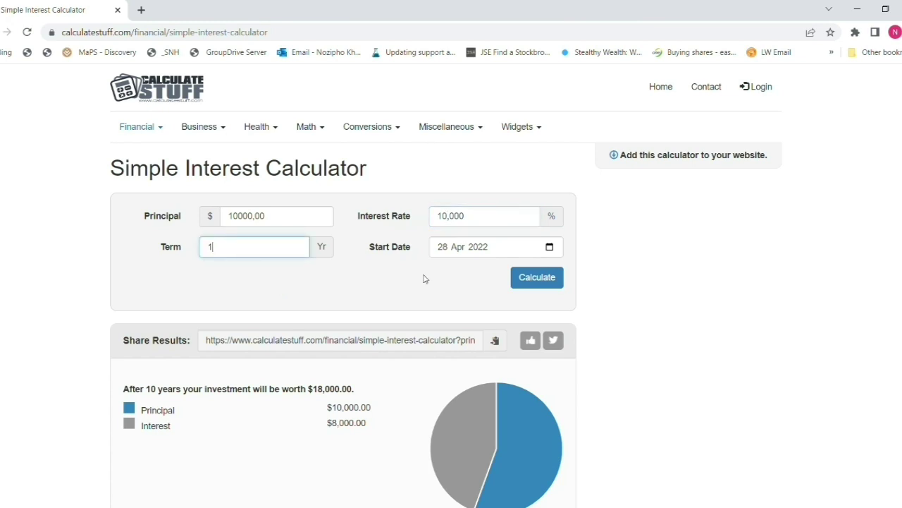
pyautogui.press('Tab')
pyautogui.click(536, 279)
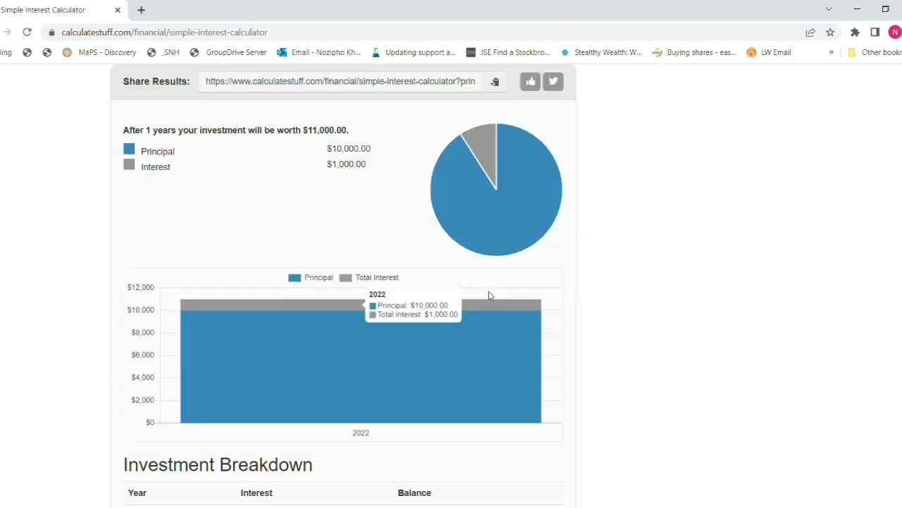
pyautogui.scroll(2, 490, 295)
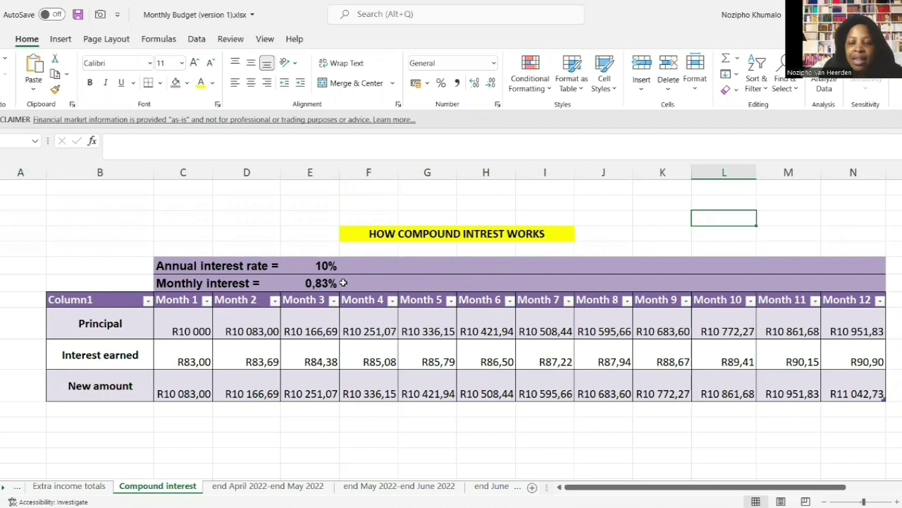
# Step: Undo the Month 2–12 Principal entries so only Month 1's R10 000 remains
pyautogui.hotkey('ctrl', 'z')
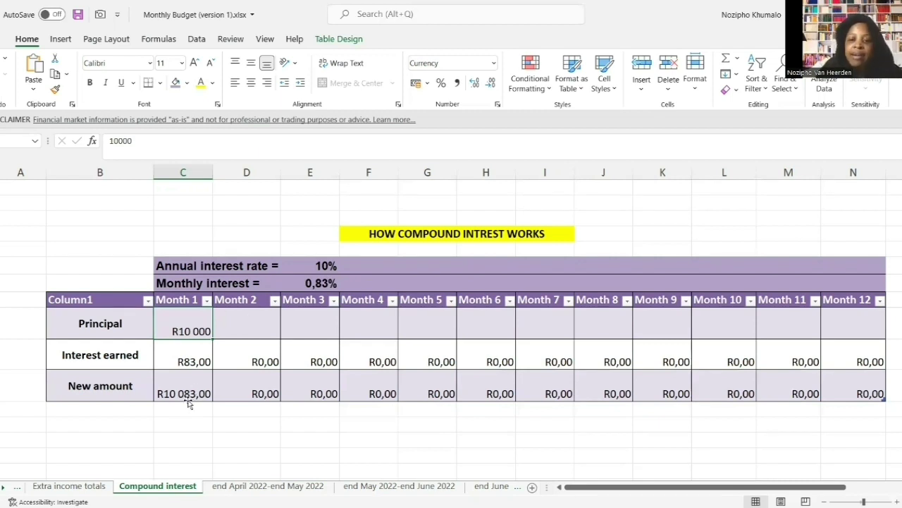
# Step: Carry the Month 1–4 new amounts into the Principal cells of Months 2 to 5
pyautogui.moveTo(188, 403); pyautogui.dragTo(263, 331)
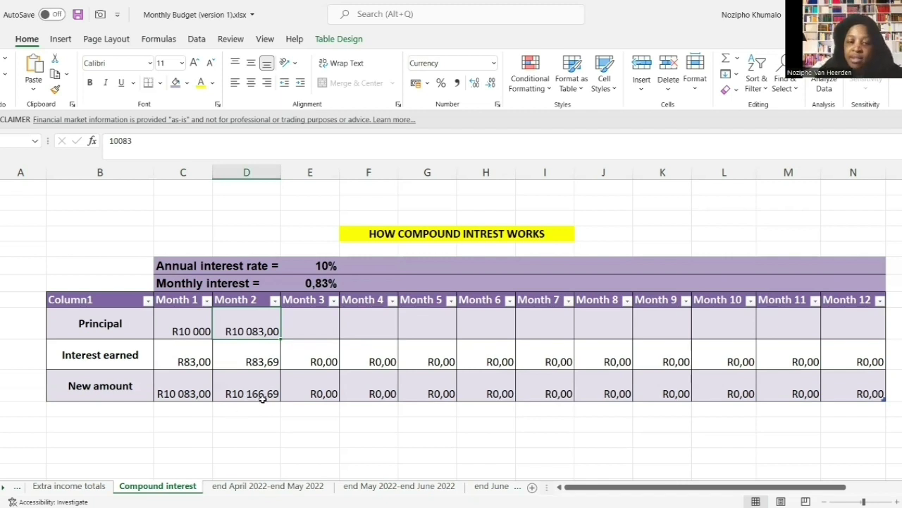
pyautogui.click(315, 329)
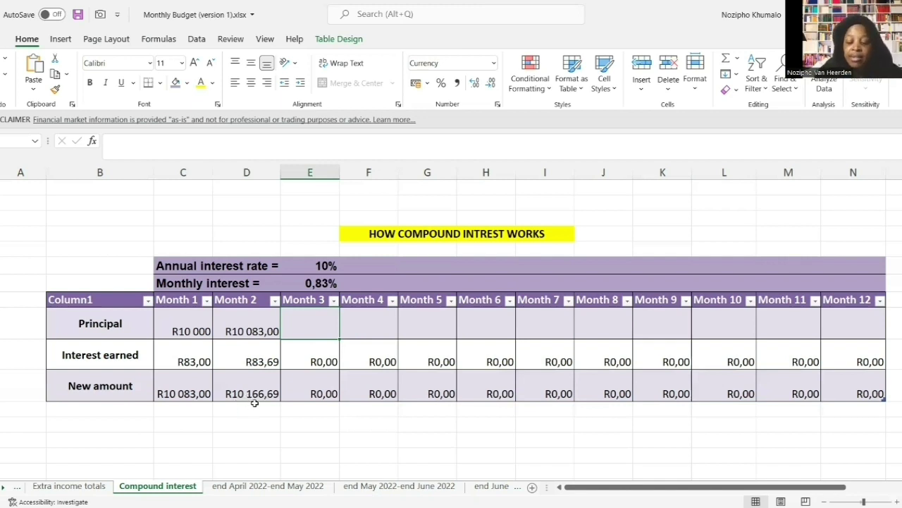
pyautogui.moveTo(255, 404); pyautogui.dragTo(297, 333)
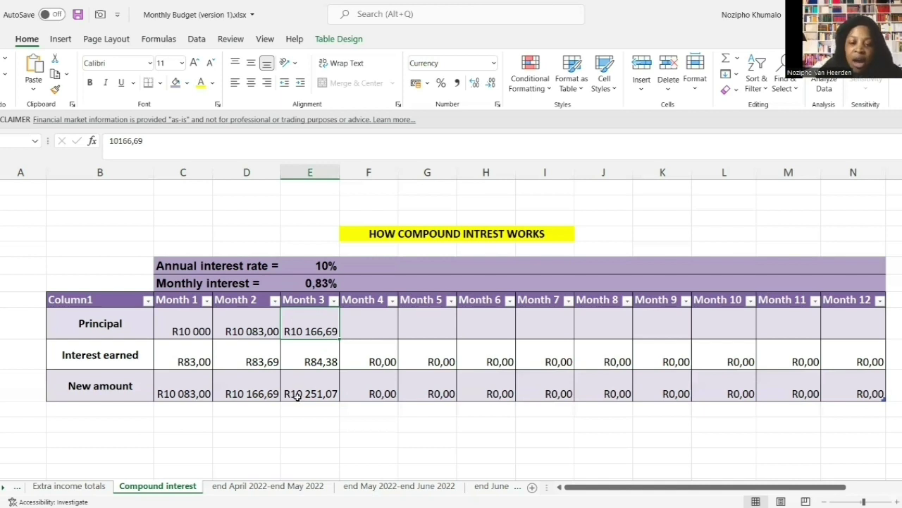
pyautogui.click(373, 324)
pyautogui.write('10251,07')
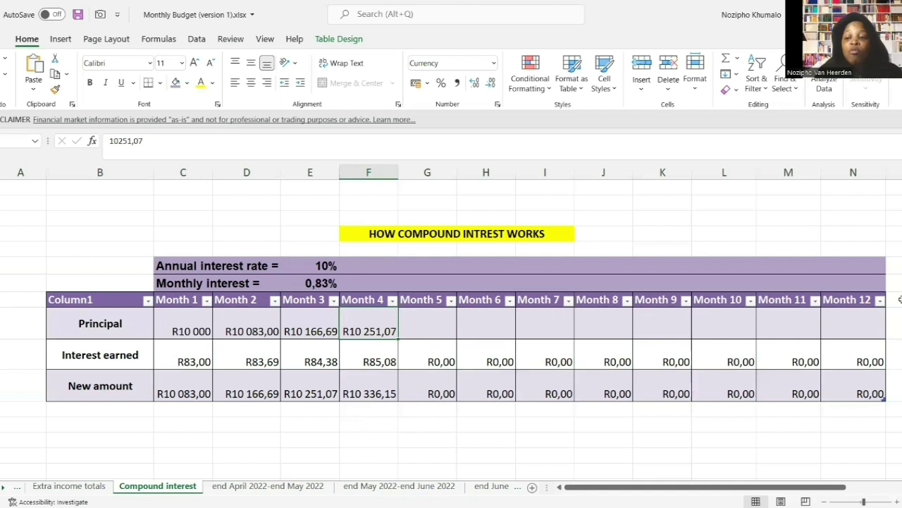
pyautogui.click(425, 325)
pyautogui.hotkey('ctrl', 'v')
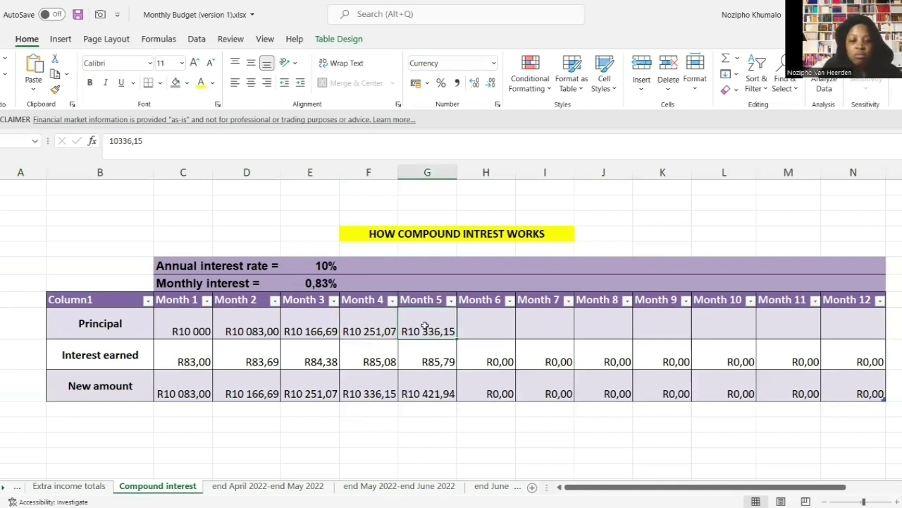
# Step: Carry the remaining new amounts into Months 6–12 principal, reaching R11 042,73, then switch to the browser
pyautogui.press('Right')
pyautogui.hotkey('ctrl', 'v')
pyautogui.press('Right')
pyautogui.hotkey('ctrl', 'v')
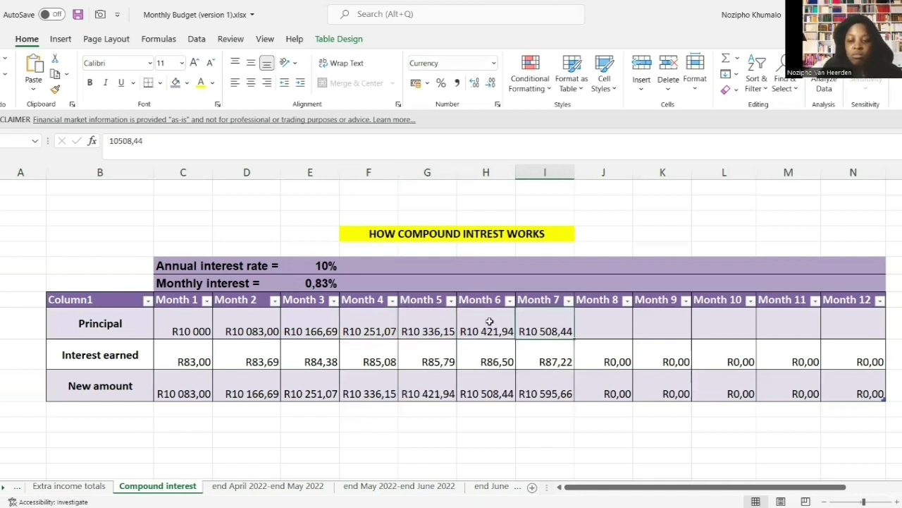
pyautogui.click(607, 319)
pyautogui.hotkey('ctrl', 'v')
pyautogui.click(670, 322)
pyautogui.hotkey('ctrl', 'v')
pyautogui.press('Right')
pyautogui.hotkey('ctrl', 'v')
pyautogui.click(802, 318)
pyautogui.hotkey('ctrl', 'v')
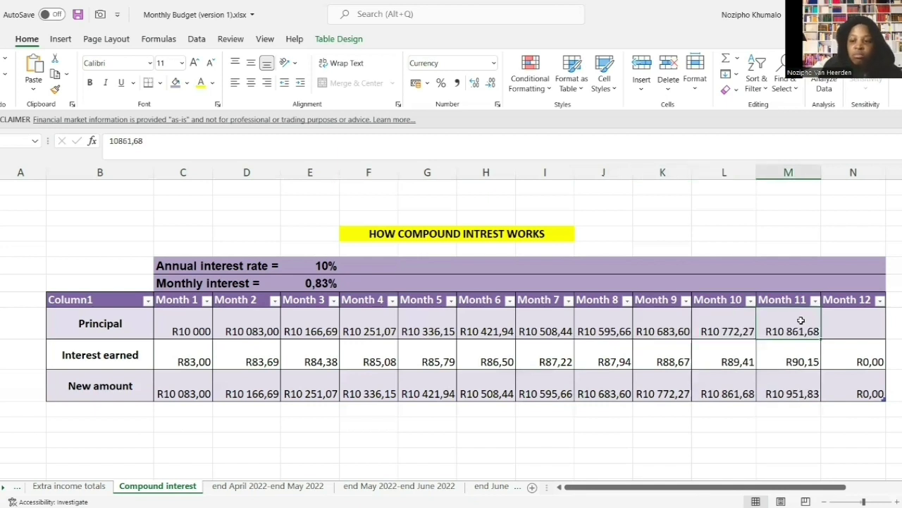
pyautogui.click(852, 329)
pyautogui.hotkey('ctrl', 'v')
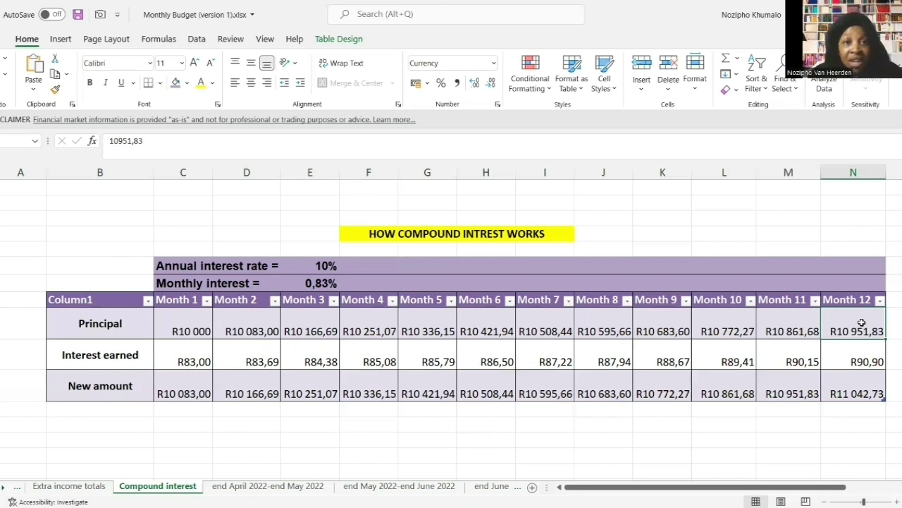
pyautogui.hotkey('alt', 'Tab')
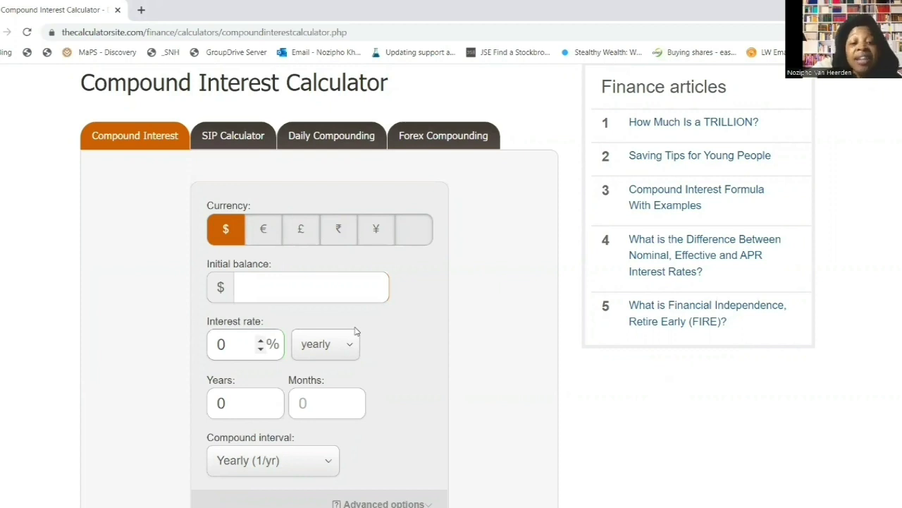
# Step: Compute 10000 initial balance at 10% over 5 years with 0 deposits, giving $16,105.10
pyautogui.click(313, 300)
pyautogui.write('10000')
pyautogui.press('Tab')
pyautogui.write('10')
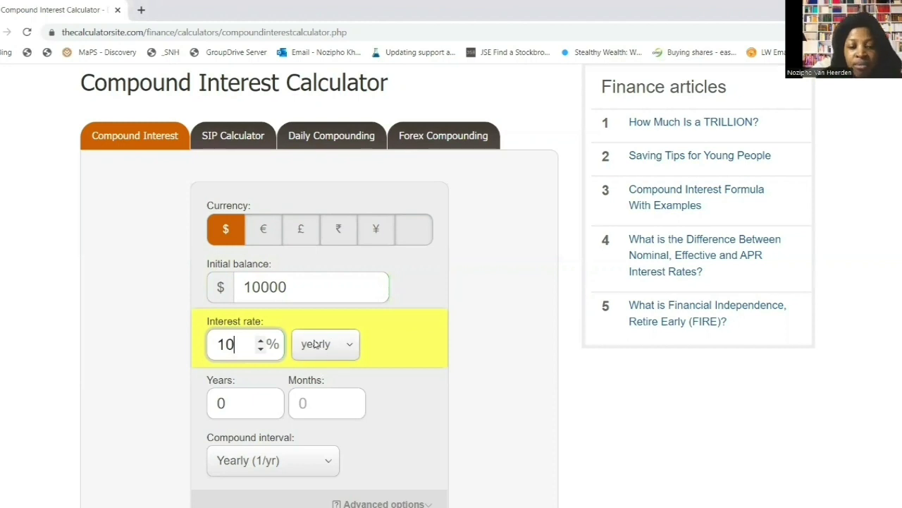
pyautogui.scroll(-1, 213, 340)
pyautogui.click(213, 340)
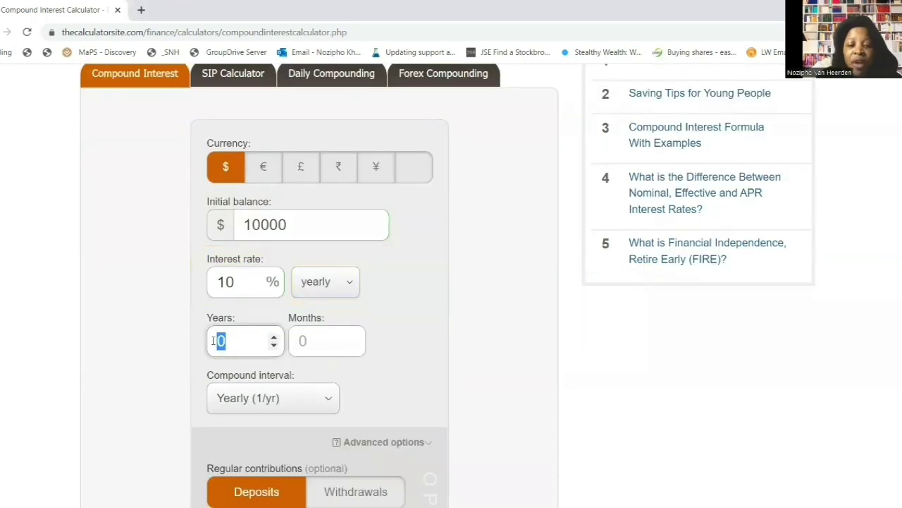
pyautogui.write('5')
pyautogui.scroll(-1, 289, 381)
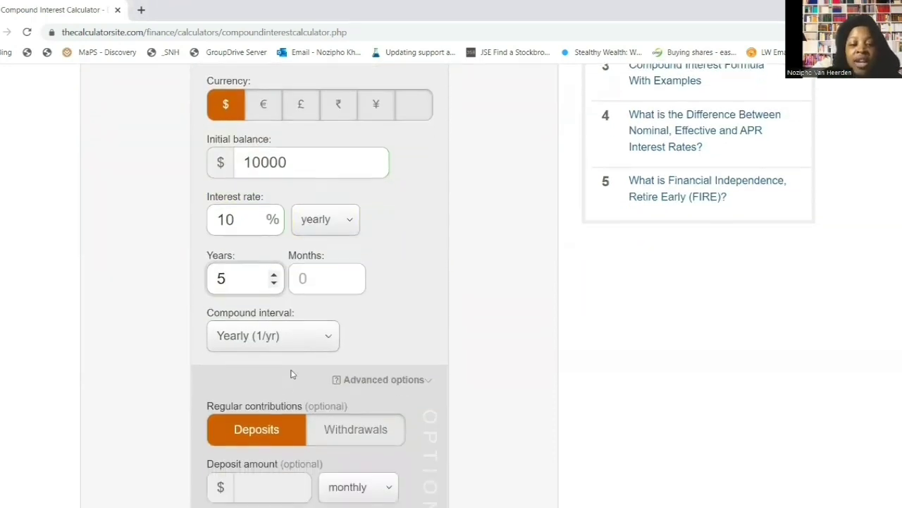
pyautogui.scroll(-2, 295, 373)
pyautogui.click(268, 368)
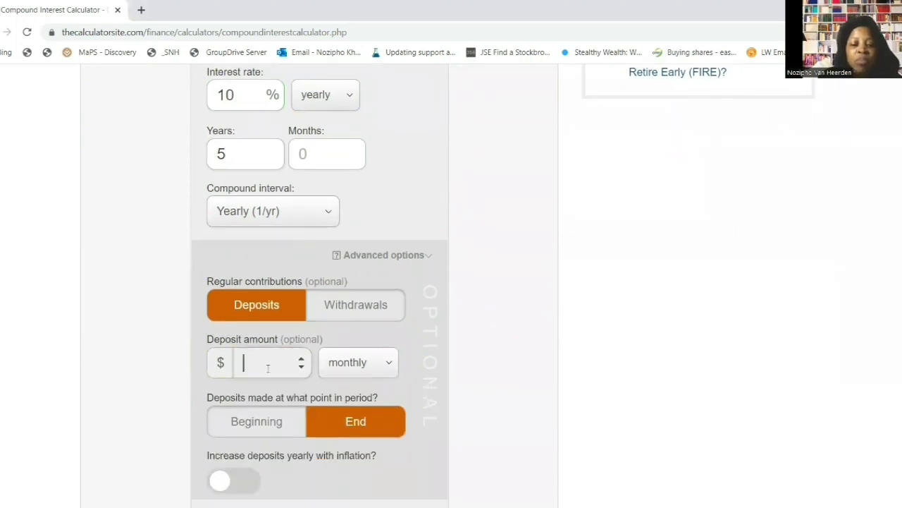
pyautogui.write('0')
pyautogui.scroll(-3, 373, 431)
pyautogui.click(388, 349)
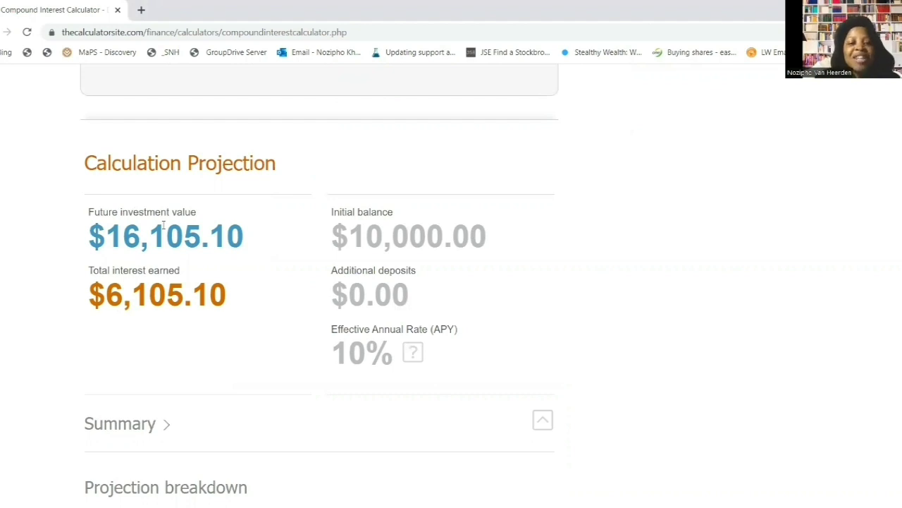
# Step: Change the term to 10 years and recalculate, giving a $25,937.42 future value
pyautogui.scroll(10, 96, 236)
pyautogui.doubleClick(220, 286)
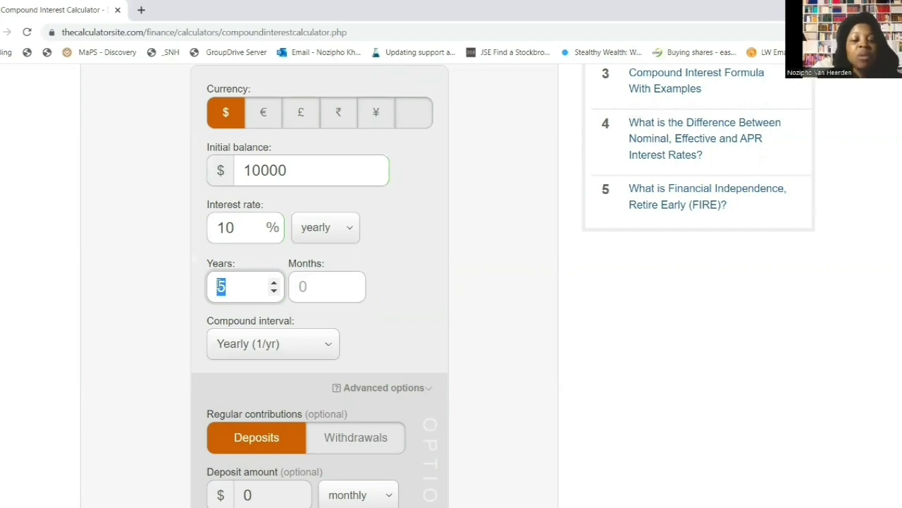
pyautogui.write('10')
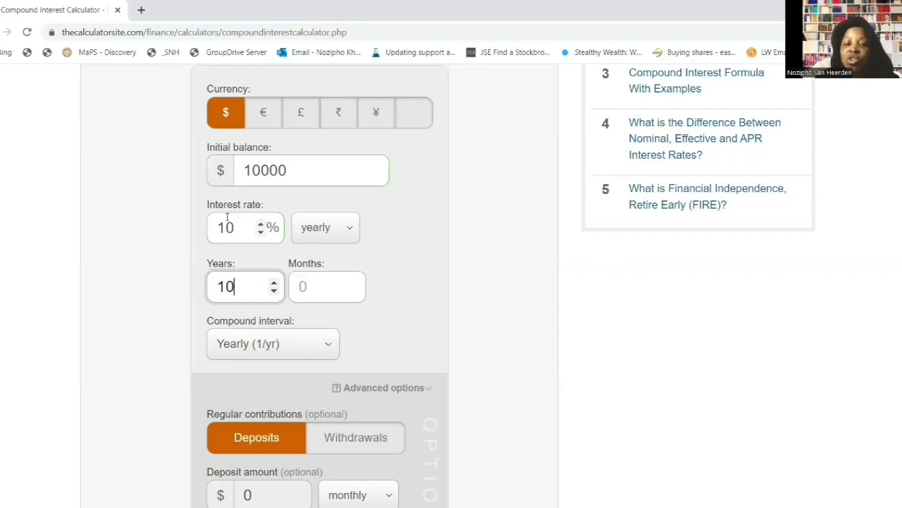
pyautogui.scroll(-4, 269, 293)
pyautogui.scroll(-2, 269, 293)
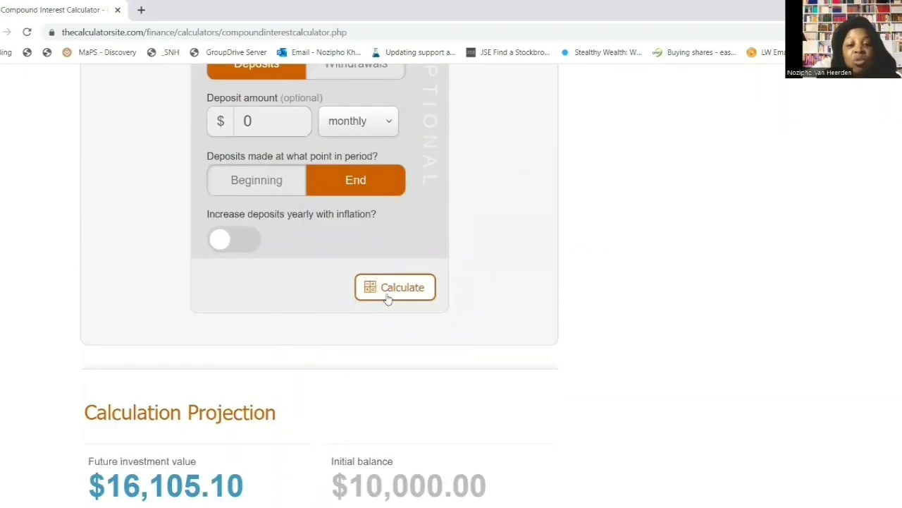
pyautogui.click(388, 296)
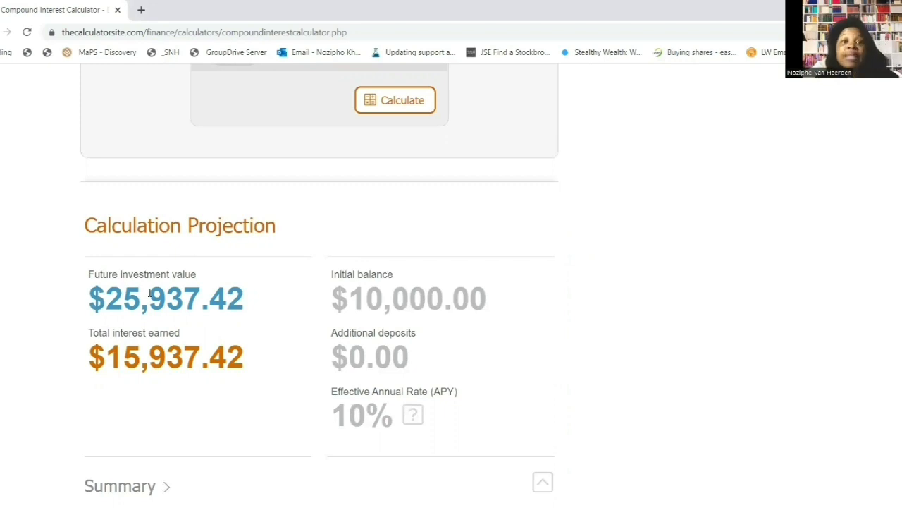
# Step: Reselect the 10-year term and recalculate the projection again
pyautogui.scroll(8, 150, 292)
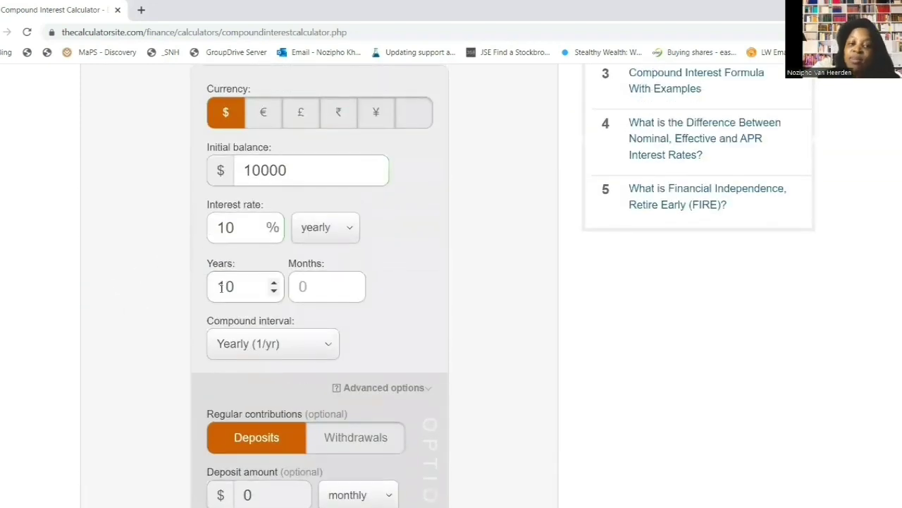
pyautogui.doubleClick(248, 290)
pyautogui.scroll(-4, 356, 393)
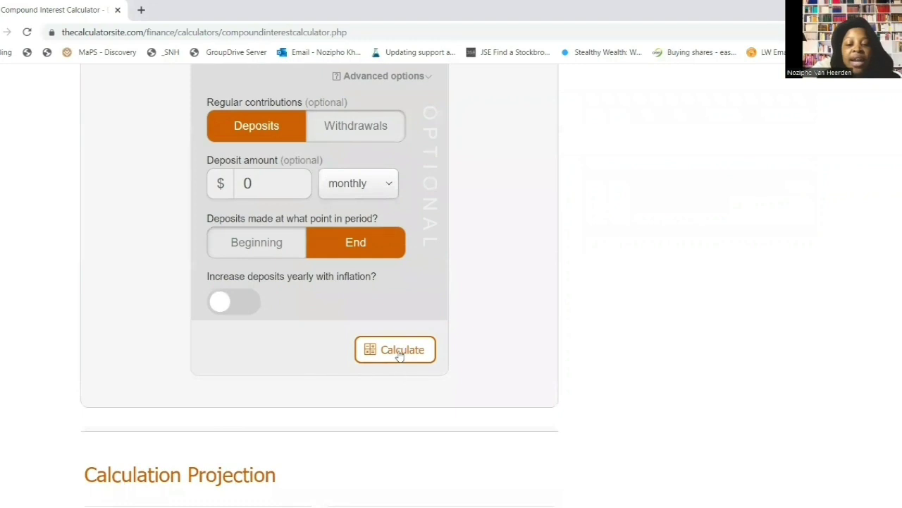
pyautogui.click(403, 352)
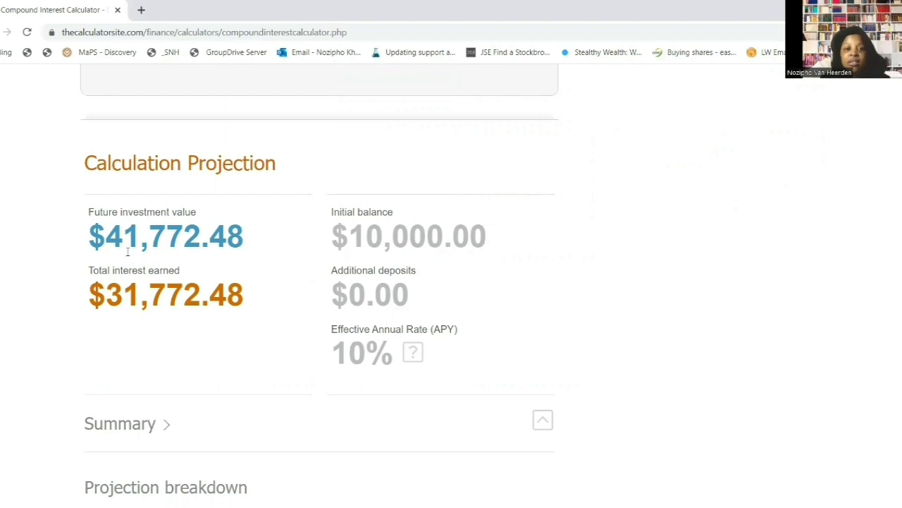
# Step: Replace the 15-year term with 20 and recalculate, giving a $67,275.00 future value
pyautogui.scroll(8, 141, 296)
pyautogui.moveTo(265, 286); pyautogui.dragTo(211, 287)
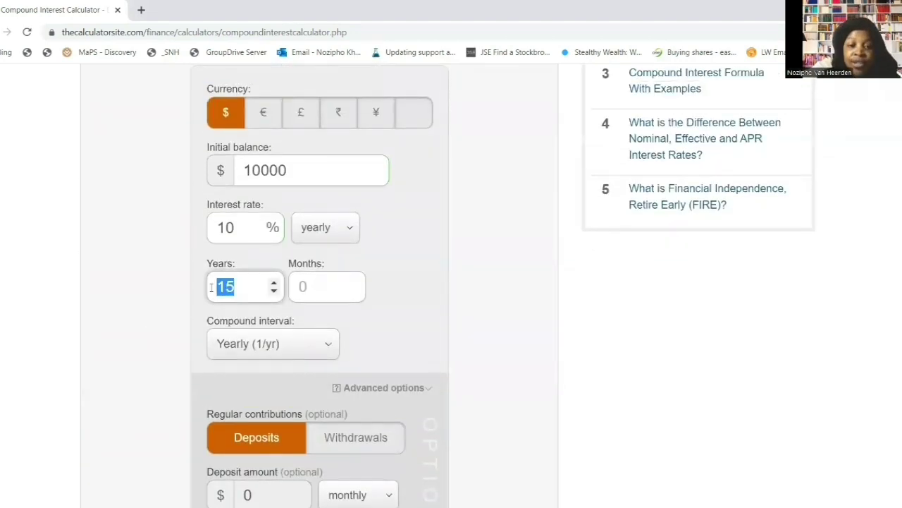
pyautogui.write('20')
pyautogui.scroll(-4, 303, 333)
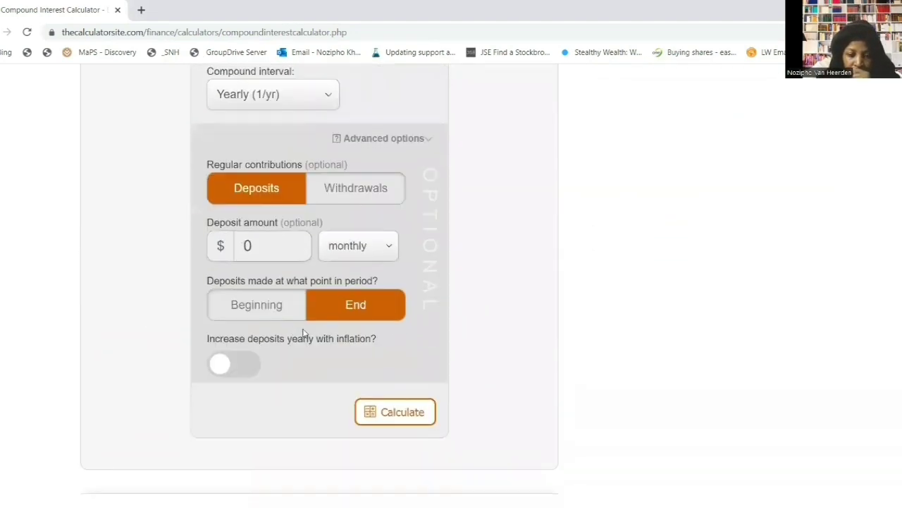
pyautogui.click(403, 415)
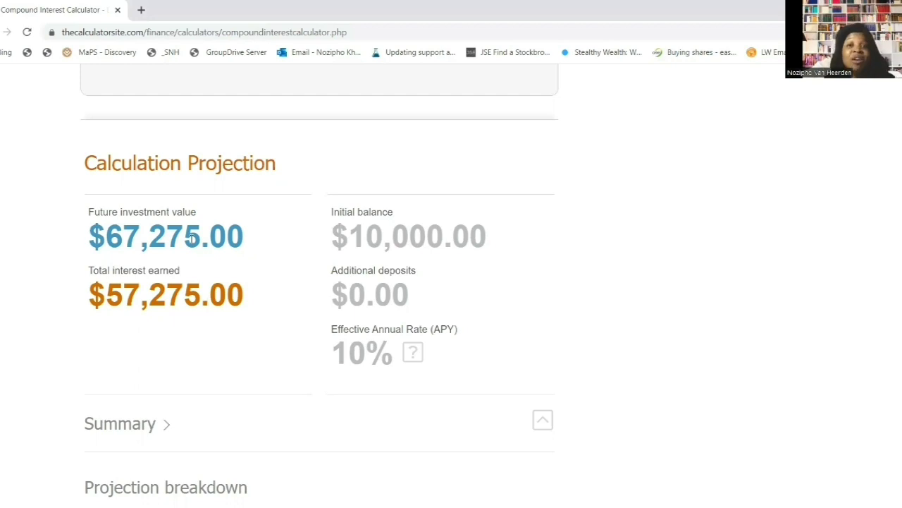
pyautogui.scroll(15, 192, 238)
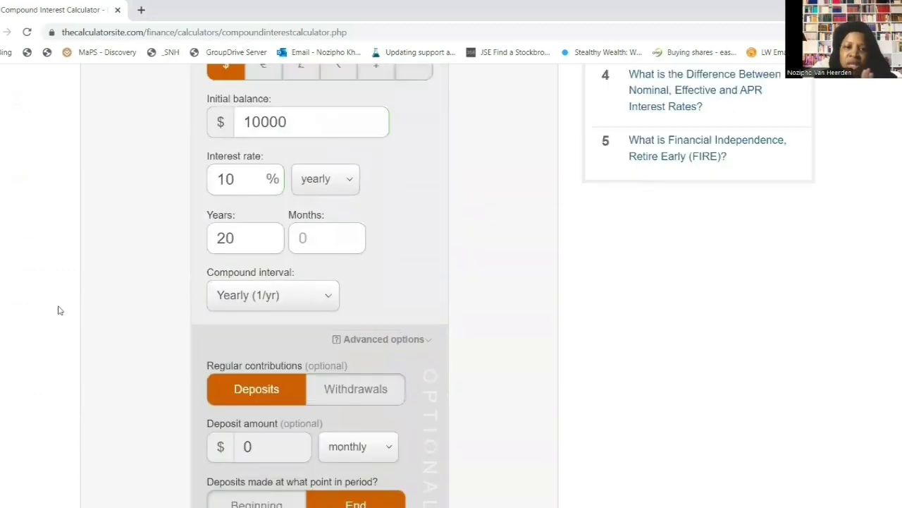
# Step: Append a 0 to make the initial balance 100000 and recalculate the projection
pyautogui.write('0')
pyautogui.scroll(-2, 282, 282)
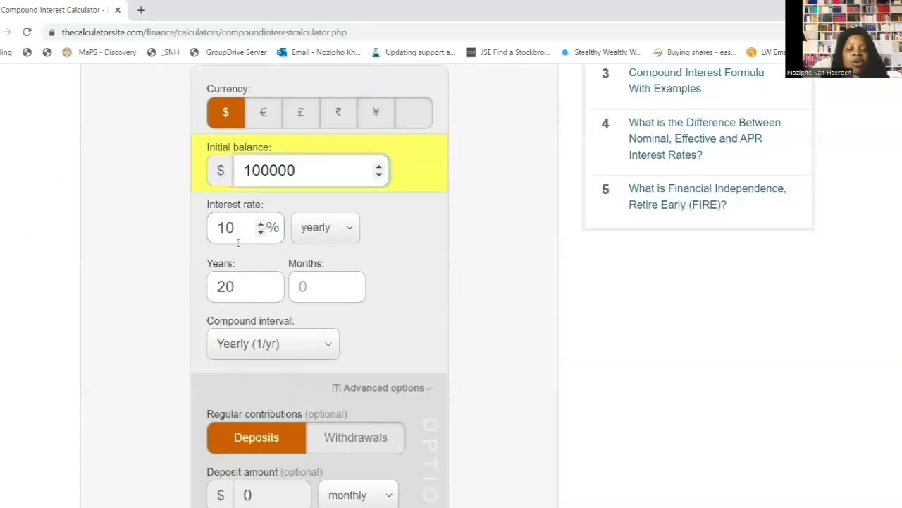
pyautogui.scroll(-1, 254, 233)
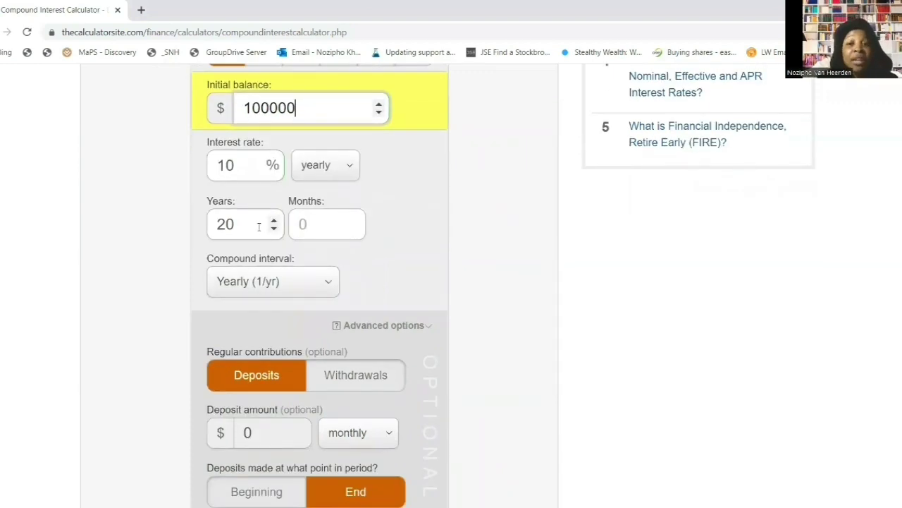
pyautogui.scroll(-5, 317, 289)
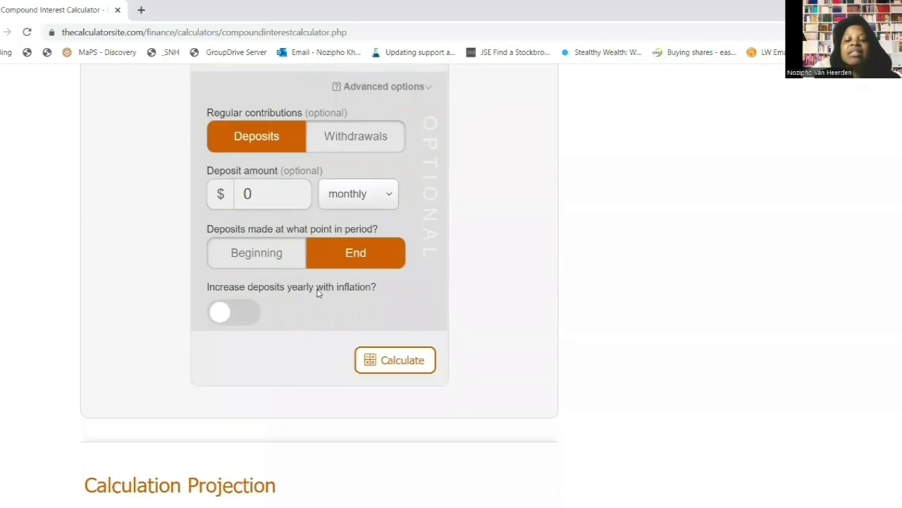
pyautogui.click(393, 284)
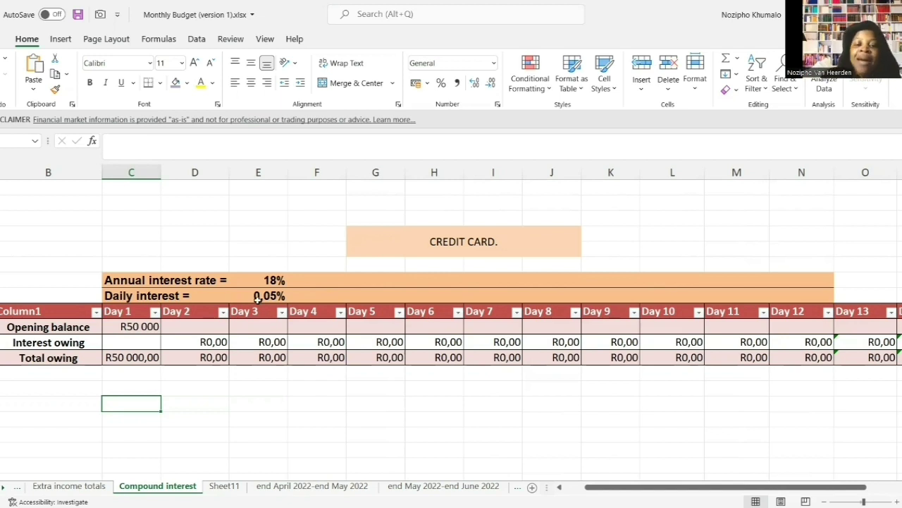
# Step: Fill in Day 1's R25,00 interest owing and set Day 2's opening balance to the R50 025,00 total
pyautogui.click(140, 342)
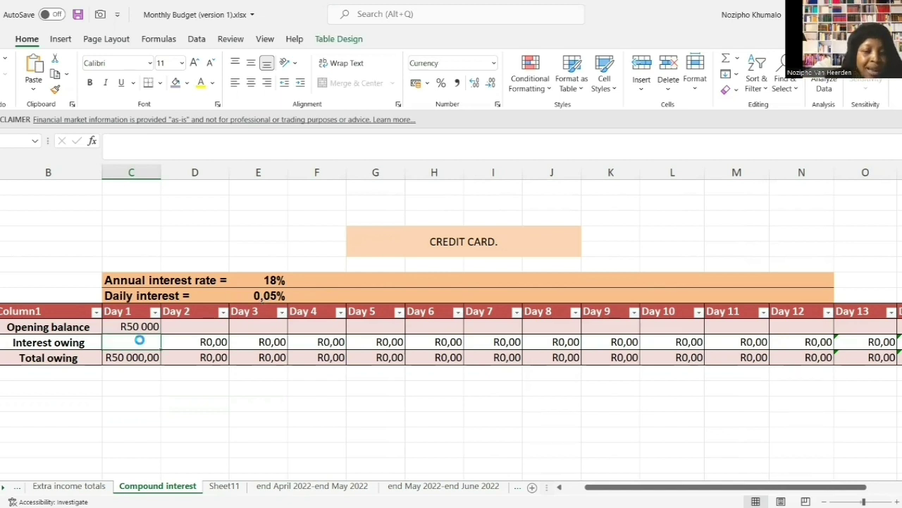
pyautogui.write('=((C33*E32))')
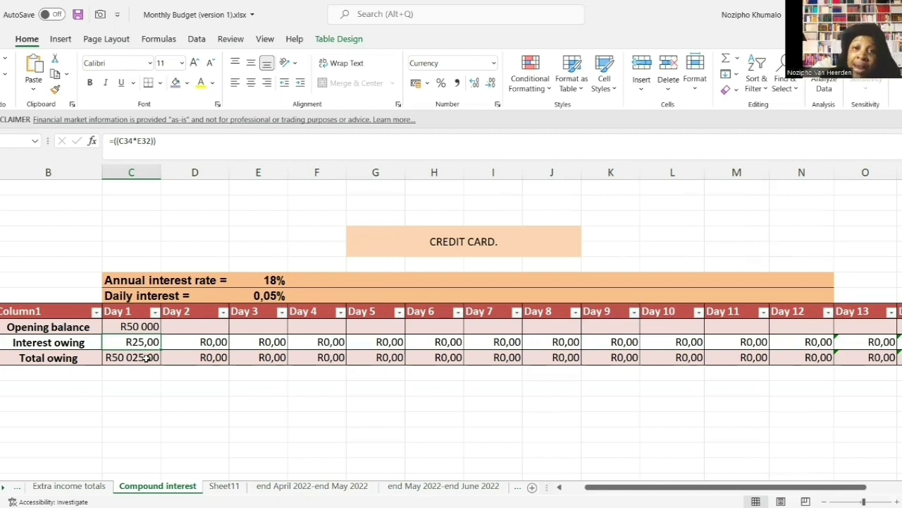
pyautogui.click(219, 324)
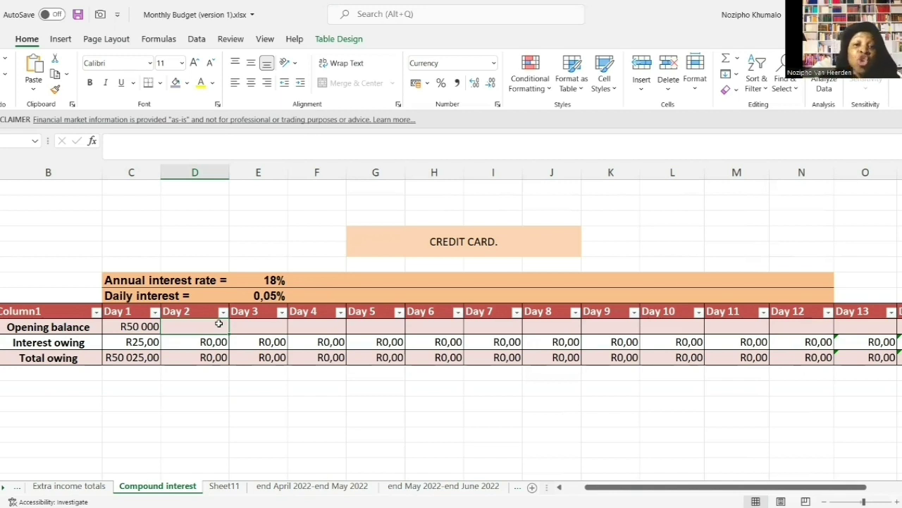
pyautogui.hotkey('ctrl', 'v')
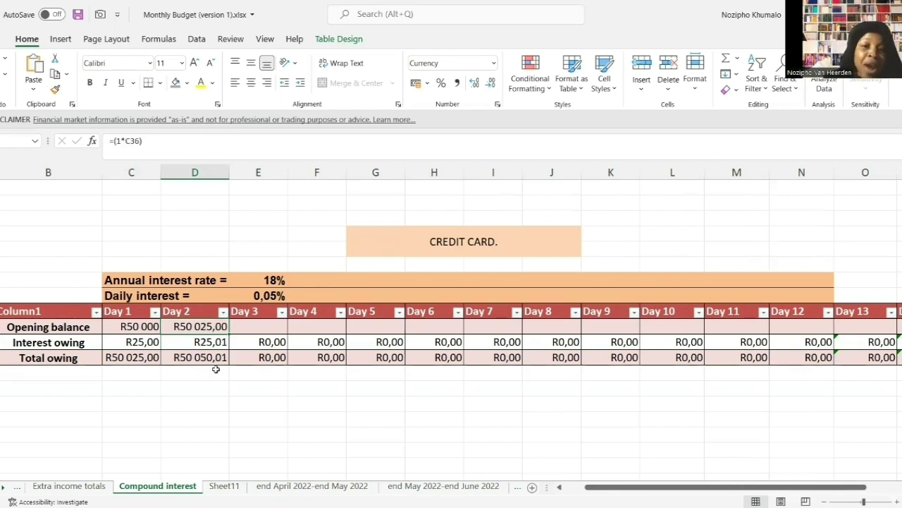
# Step: Set Day 3's opening balance to =(1*D36), carrying Day 2's R50 050,01 total
pyautogui.click(273, 325)
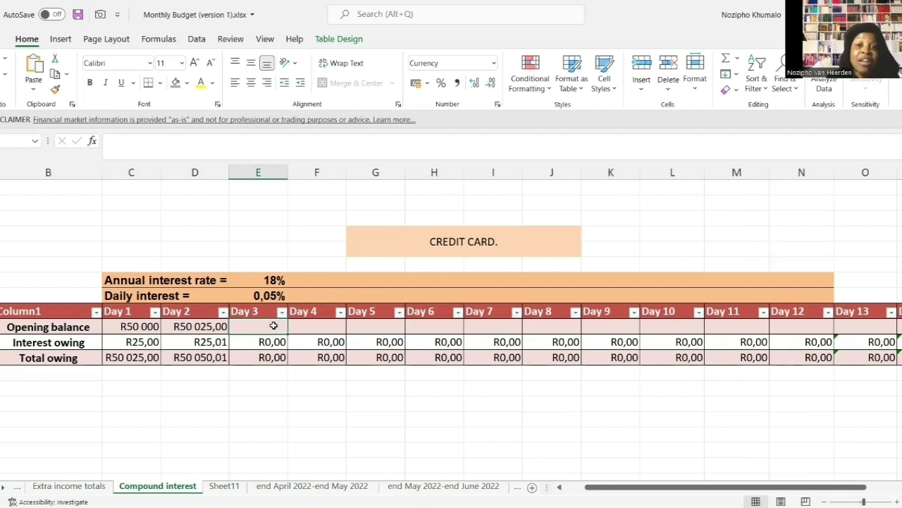
pyautogui.write('=(1*D36)')
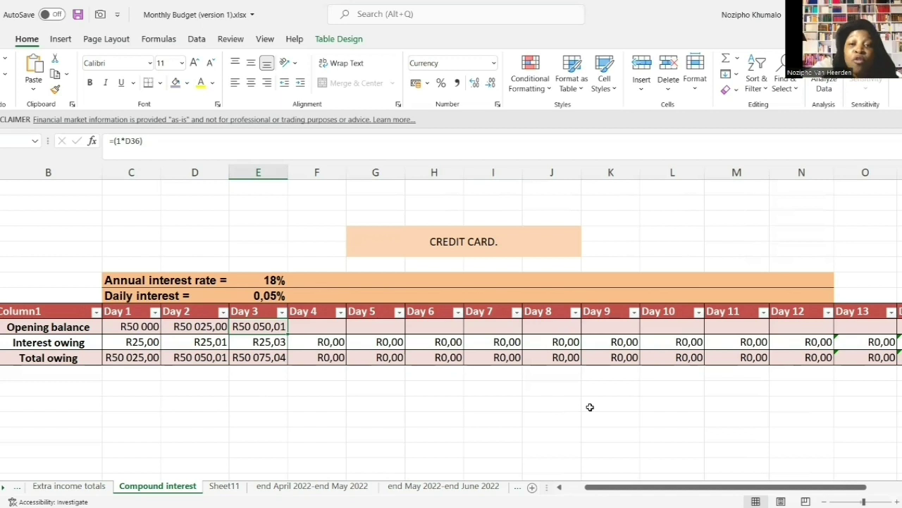
# Step: Fill the opening balance formula right through Day 15, reaching R50 376,32 owing
pyautogui.press('Right')
pyautogui.hotkey('ctrl', 'r')
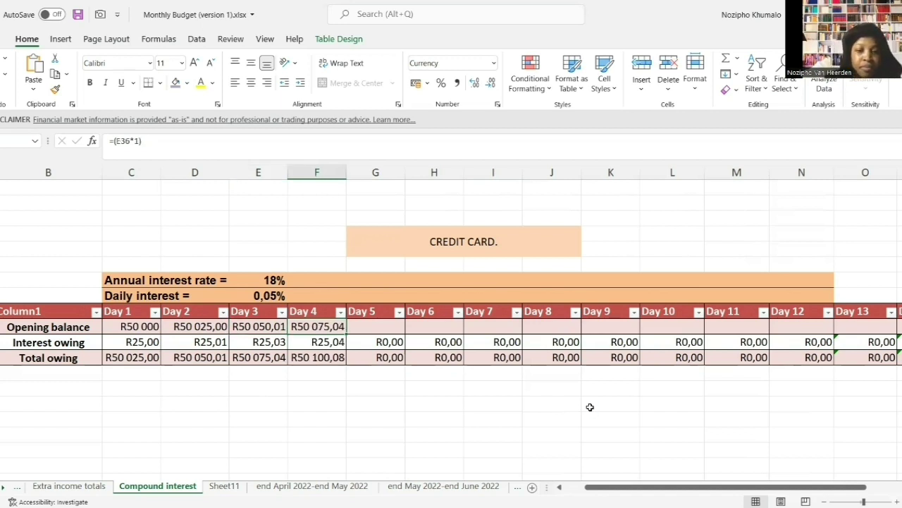
pyautogui.press('Right')
pyautogui.hotkey('ctrl', 'r')
pyautogui.press('Right')
pyautogui.hotkey('ctrl', 'r')
pyautogui.press('Right')
pyautogui.hotkey('ctrl', 'r')
pyautogui.press('Right')
pyautogui.hotkey('ctrl', 'r')
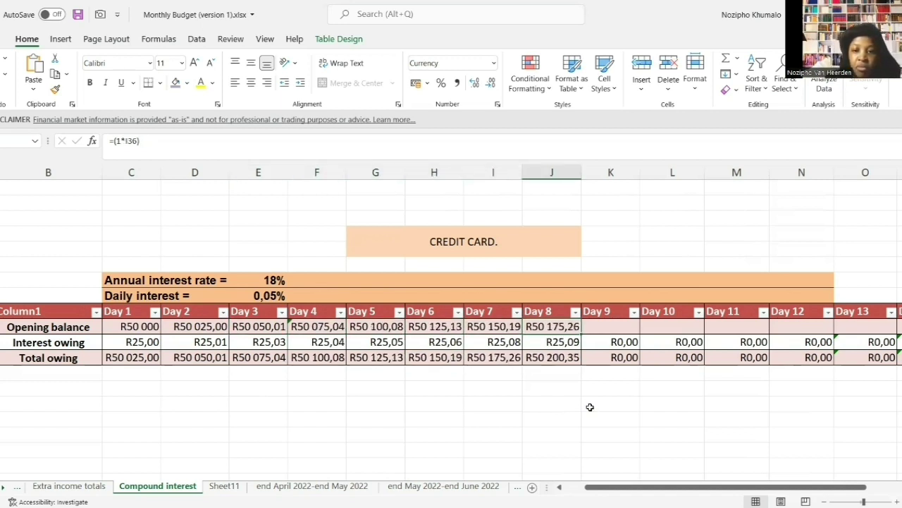
pyautogui.press('Right')
pyautogui.hotkey('ctrl', 'r')
pyautogui.press('Right')
pyautogui.hotkey('ctrl', 'r')
pyautogui.press('Right')
pyautogui.hotkey('ctrl', 'r')
pyautogui.press('Right')
pyautogui.hotkey('ctrl', 'r')
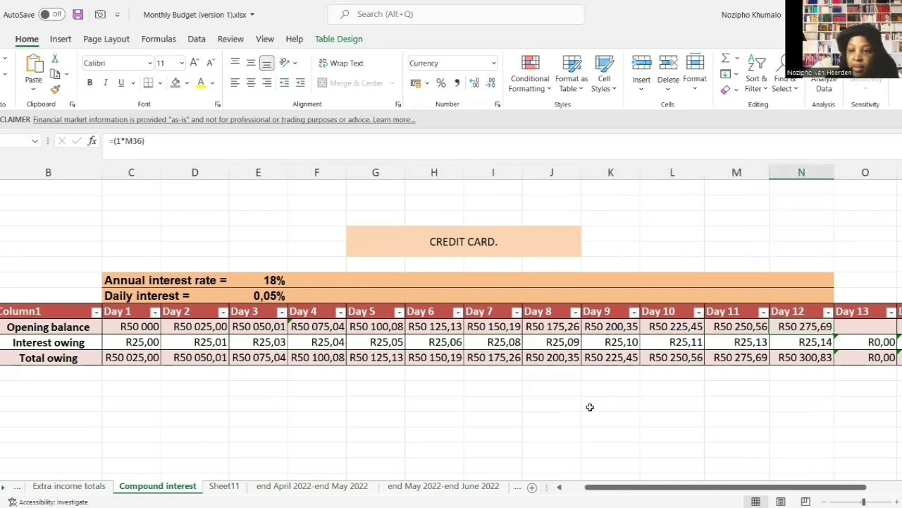
pyautogui.press('Right')
pyautogui.hotkey('ctrl', 'r')
pyautogui.press('Right')
pyautogui.hotkey('ctrl', 'r')
pyautogui.press('Right')
pyautogui.hotkey('ctrl', 'r')
pyautogui.hotkey('ctrl', 'r')
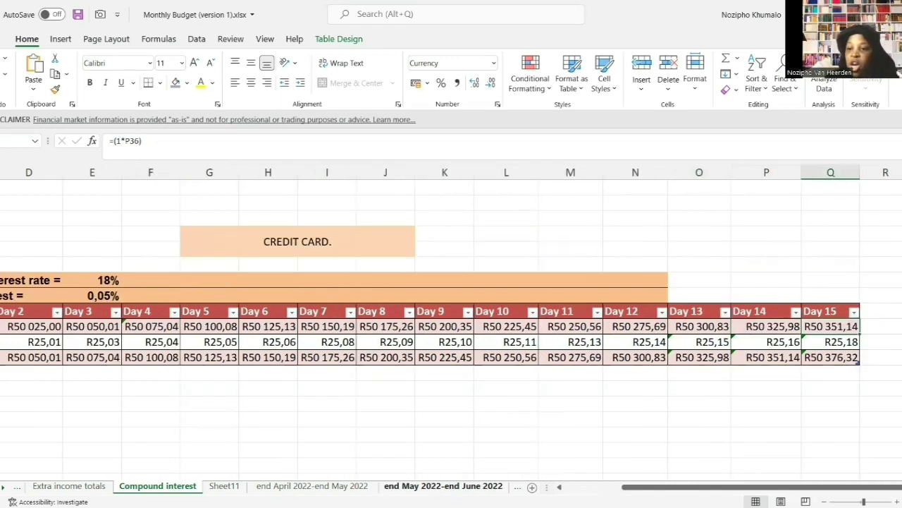